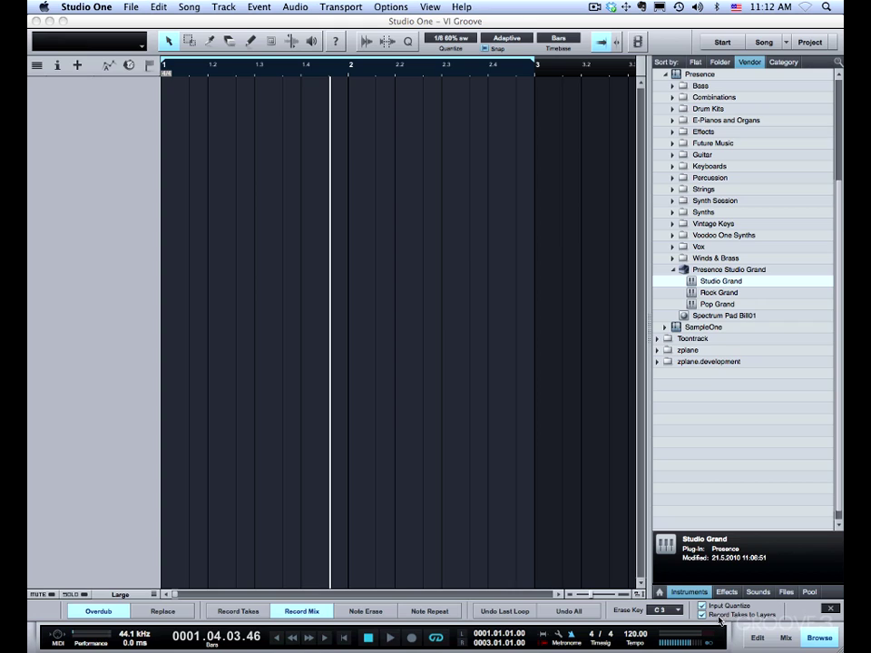
Switch loop recording from Record Mix to Record Takes for the bars 1–3 loop.
left_click(234, 613)
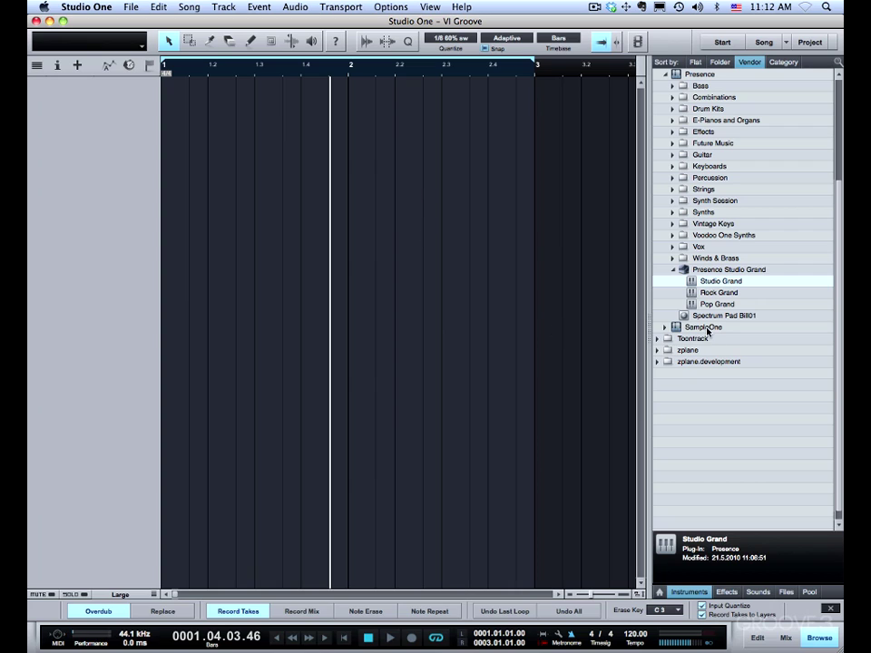
Add Studio Grand on a new instrument track and loop-record piano passes over bars 1–3.
left_click_drag(712, 284, 218, 141)
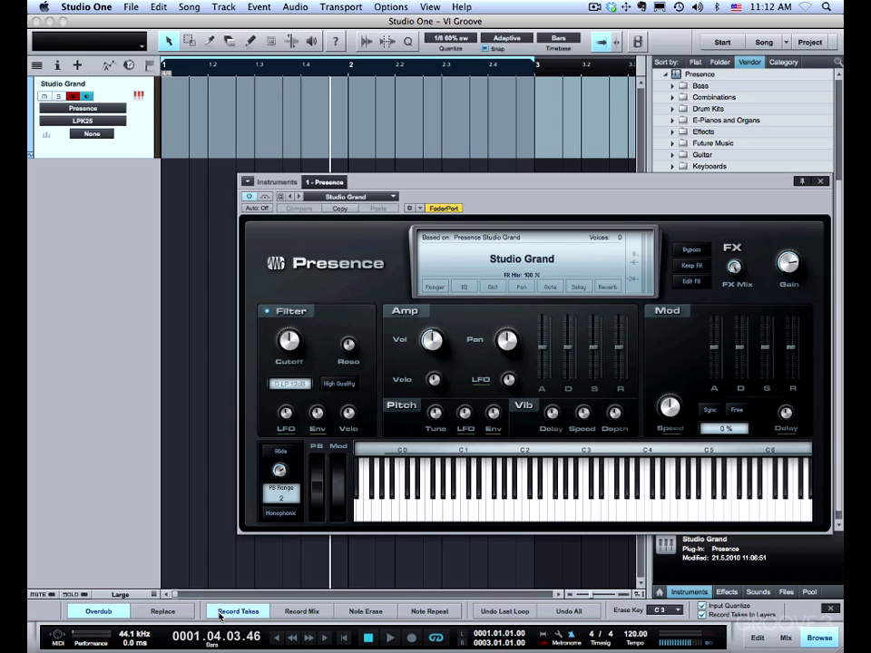
key("space")
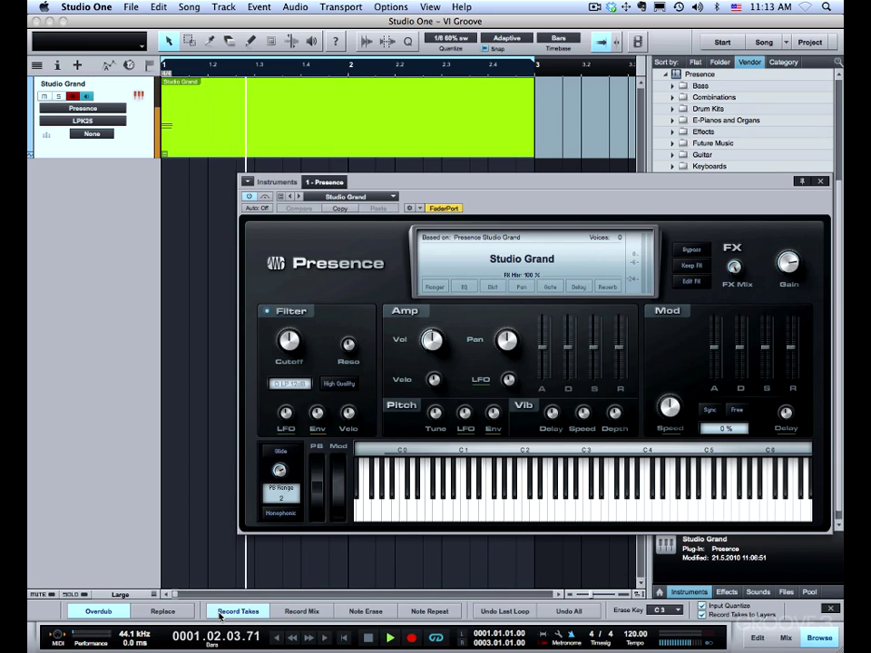
Stop recording so the passes become Take 1–3, and close the Presence instrument window.
key("space")
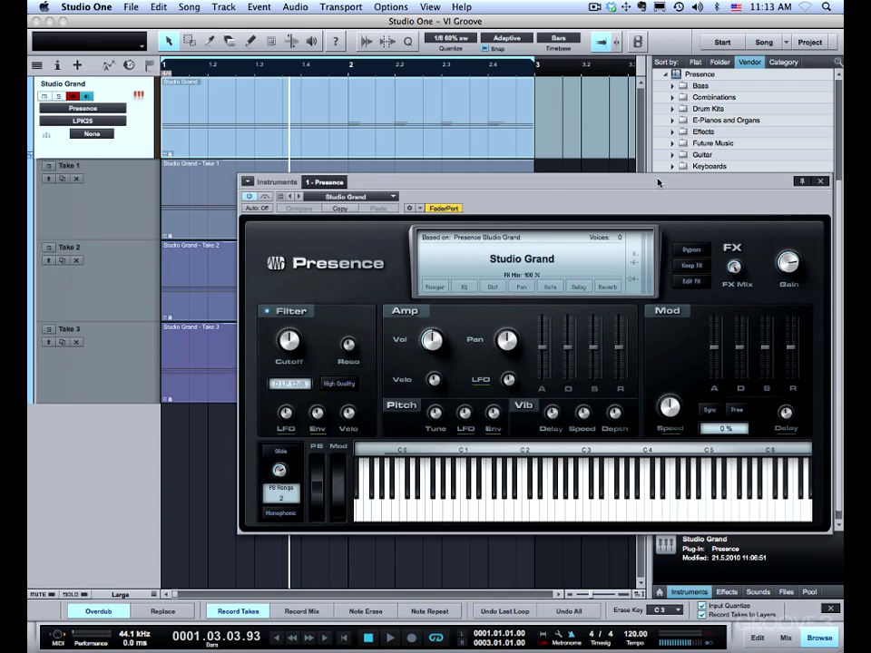
key("Escape")
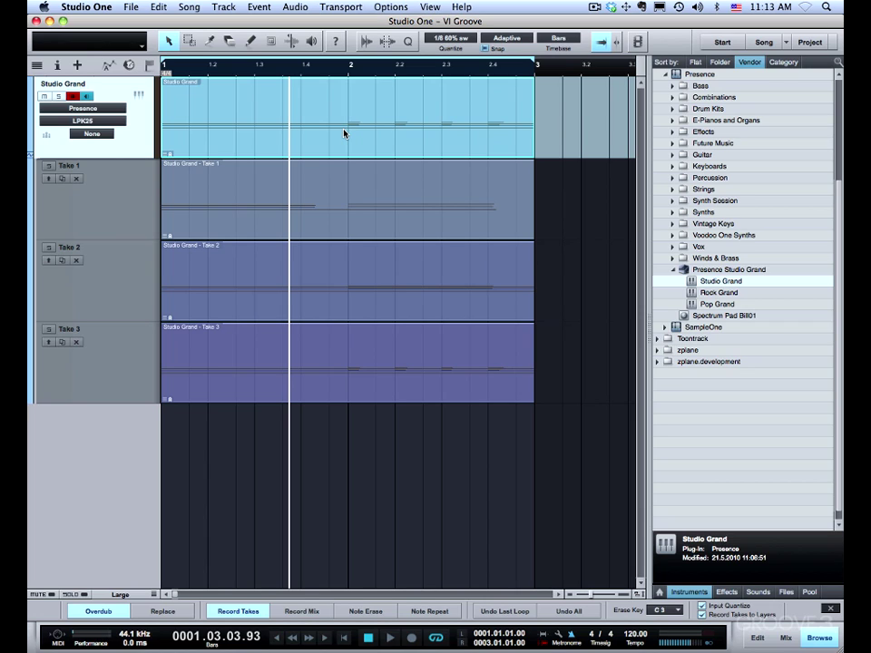
Delete the main event and comp Take 1 bars 1–2, Take 3 bars 2–3, and Take 2's middle.
key("Delete")
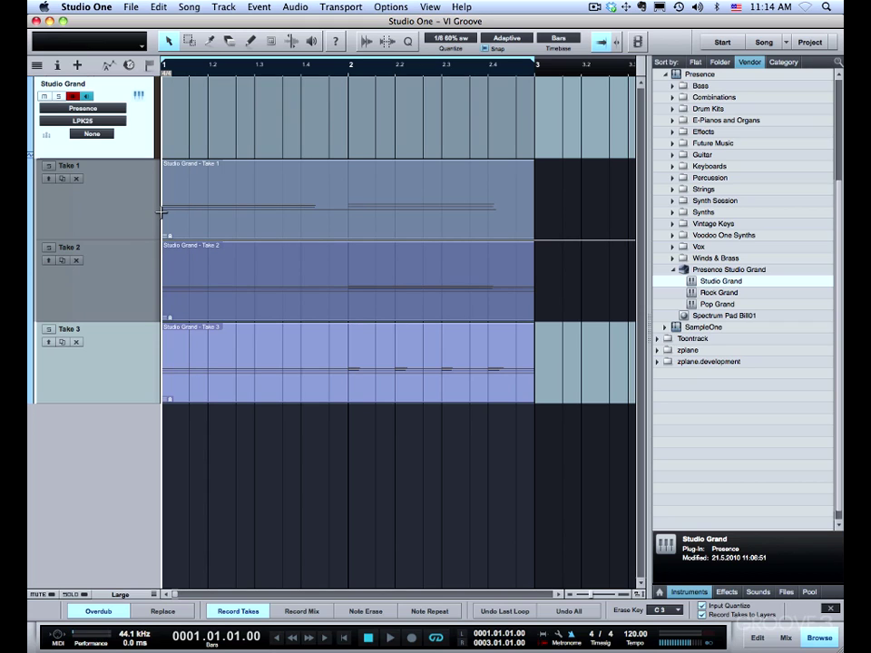
left_click_drag(162, 212, 348, 219)
left_click_drag(350, 359, 536, 363)
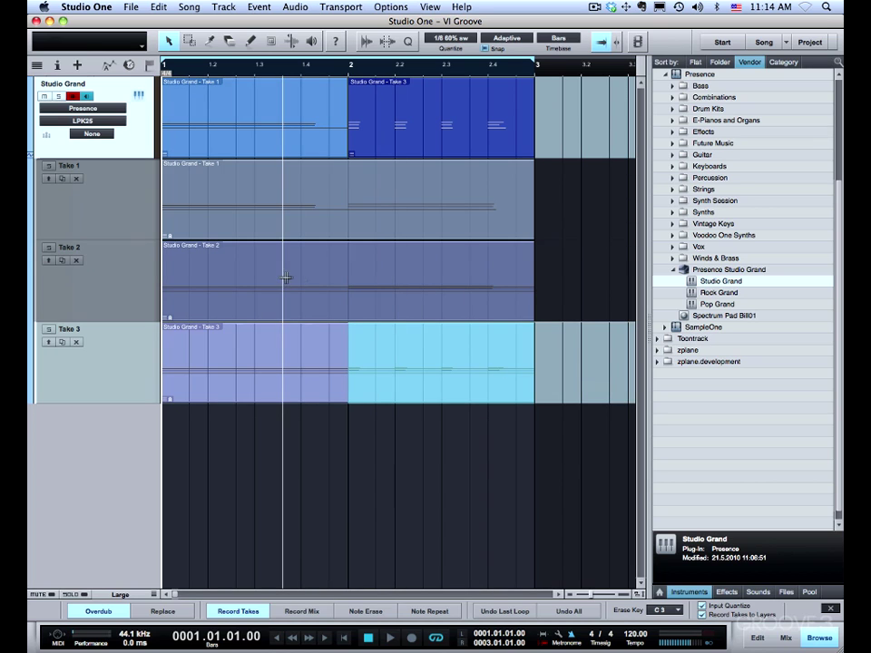
left_click_drag(283, 281, 395, 284)
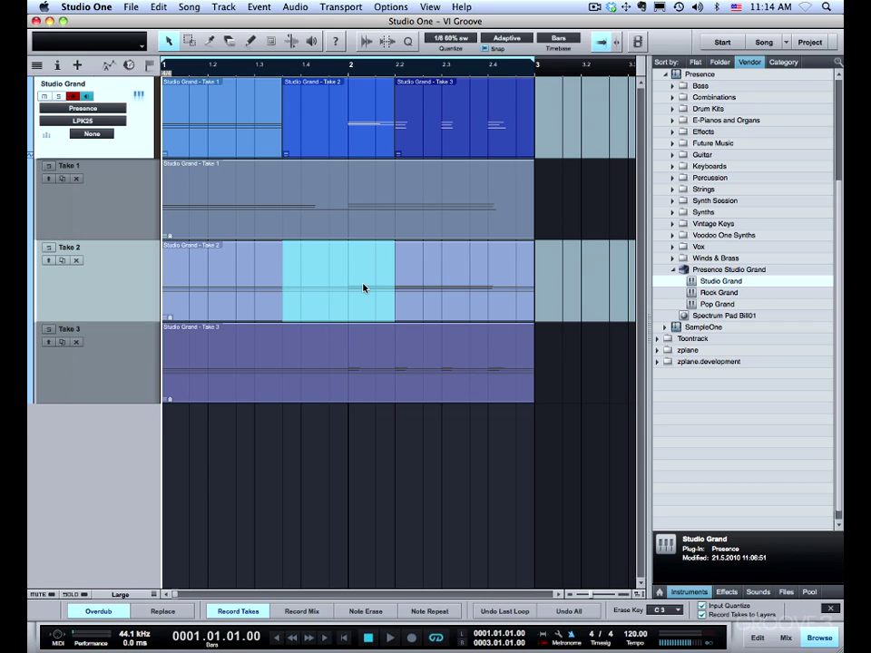
Switch to Record Mix and add an Electronic Kit drum track loaded with the Hip Hop Kit preset.
left_click(293, 613)
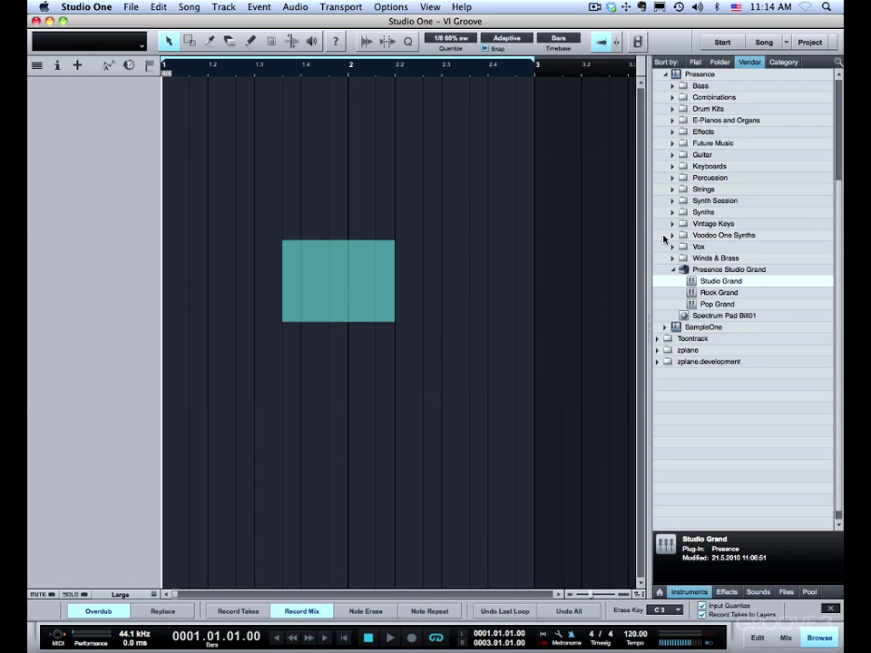
left_click(672, 108)
left_click(719, 385)
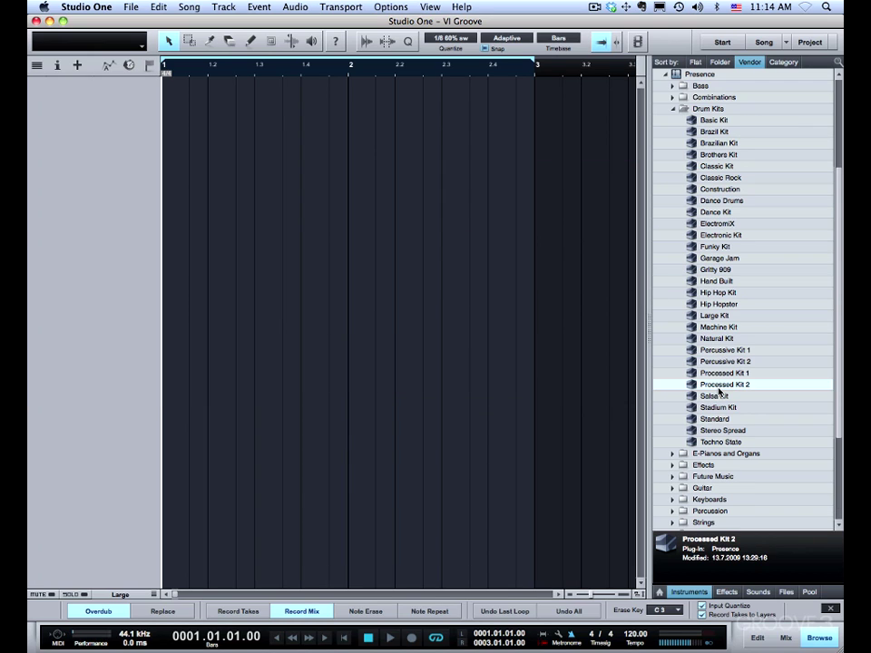
left_click_drag(723, 235, 183, 102)
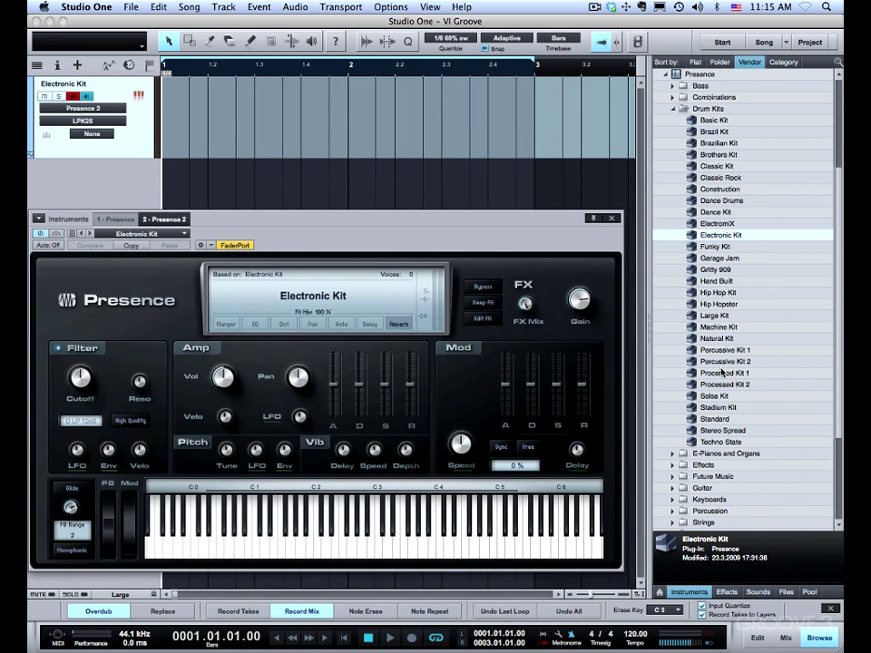
left_click(730, 293)
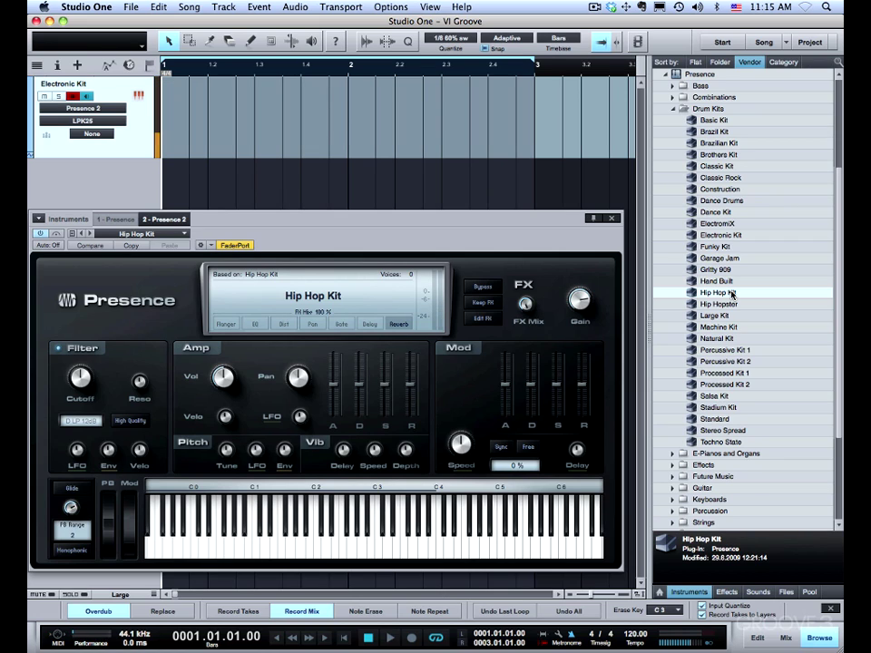
Close the drum instrument window, hide the Browser, and make the drum track much taller.
left_click(611, 222)
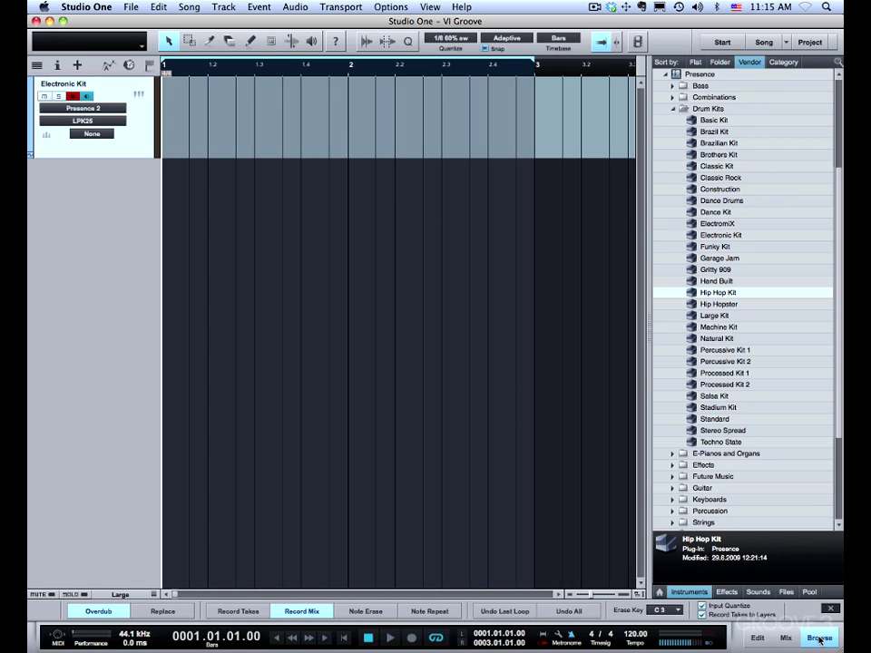
key("F5")
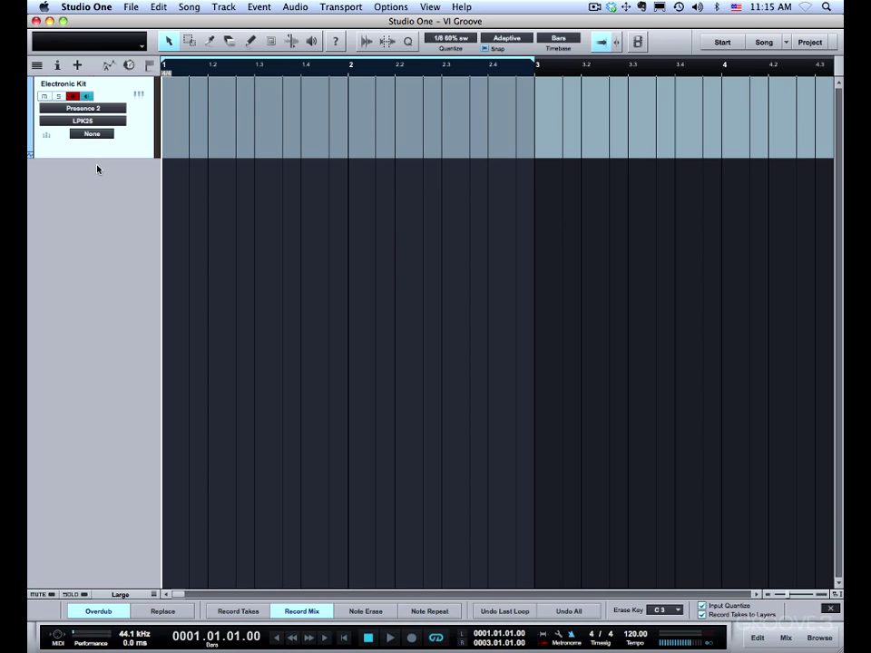
left_click_drag(95, 158, 121, 309)
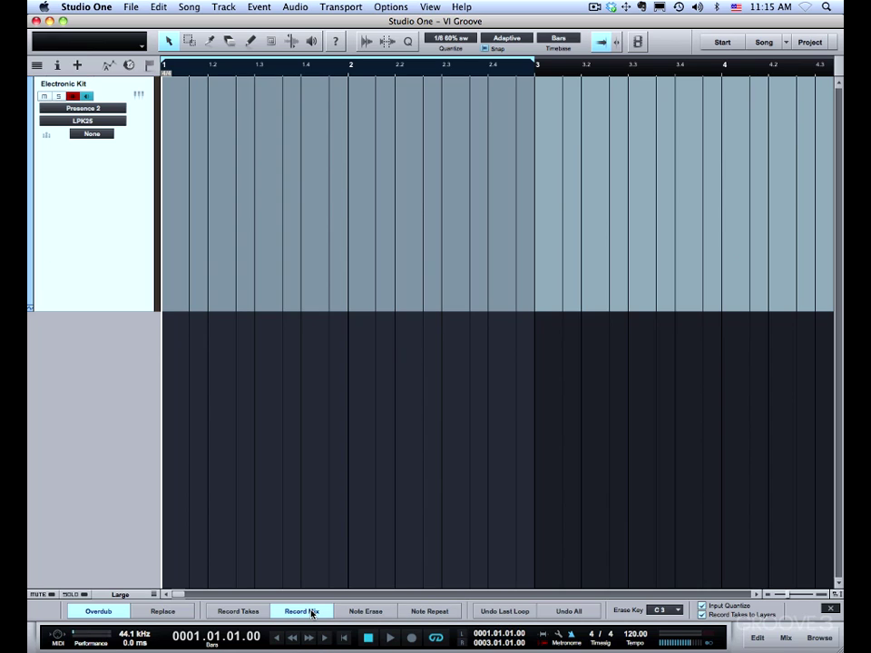
Keep Record Mix on, set input quantize to 1/8, and uncheck Record Takes to Layers.
left_click(312, 612)
left_click(451, 39)
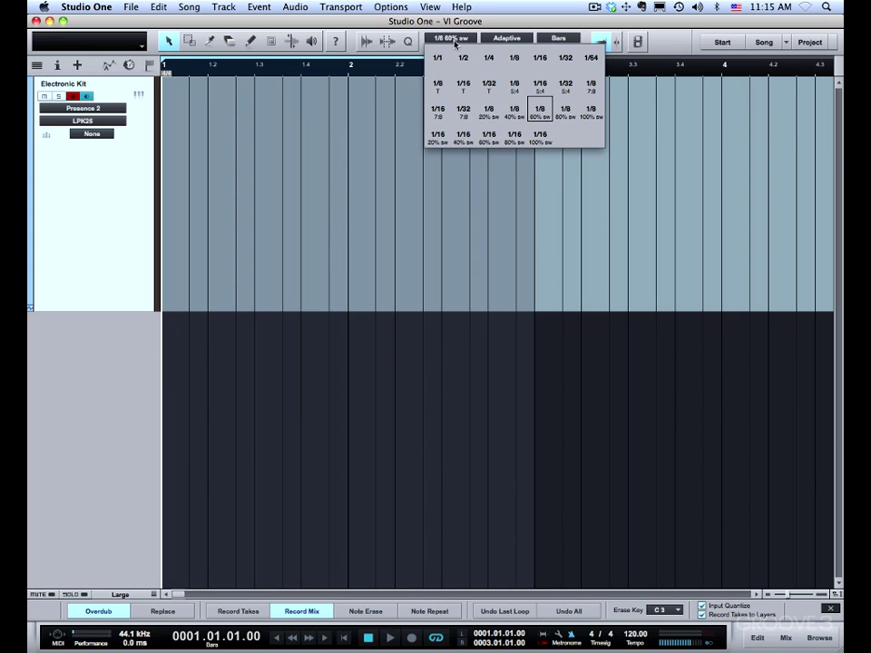
left_click(519, 66)
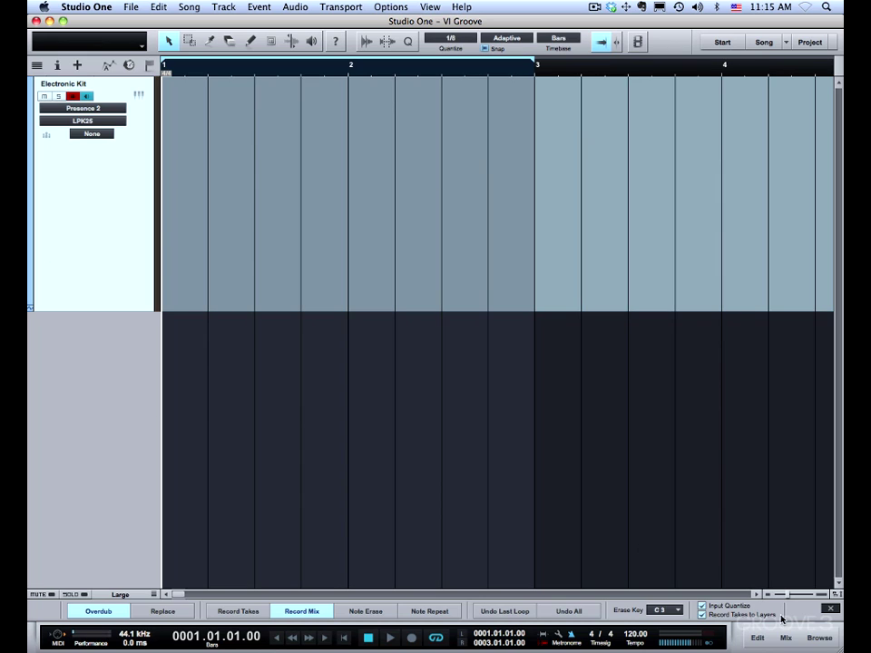
left_click(749, 616)
Loop-record a quick drum pattern on the Electronic Kit track, then stop.
key("space")
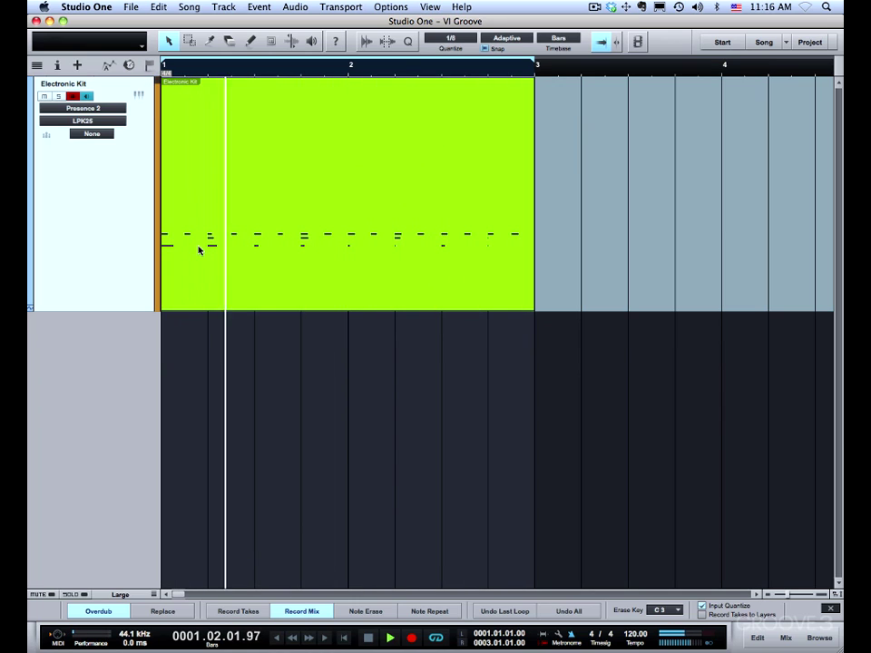
key("space")
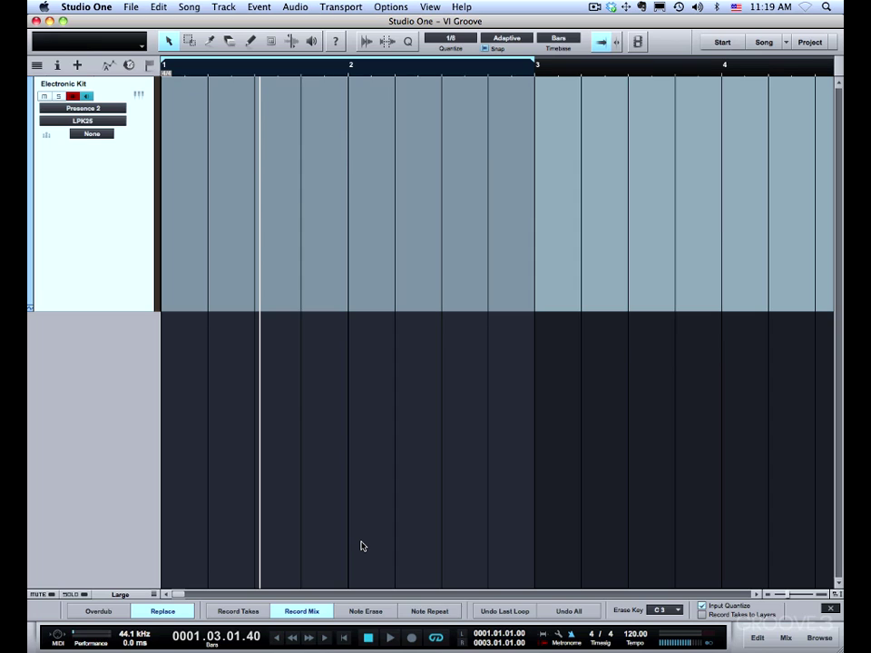
Loop-record the drums, toggling Note Erase and Record Mix to erase held notes, then stop.
left_click(367, 611)
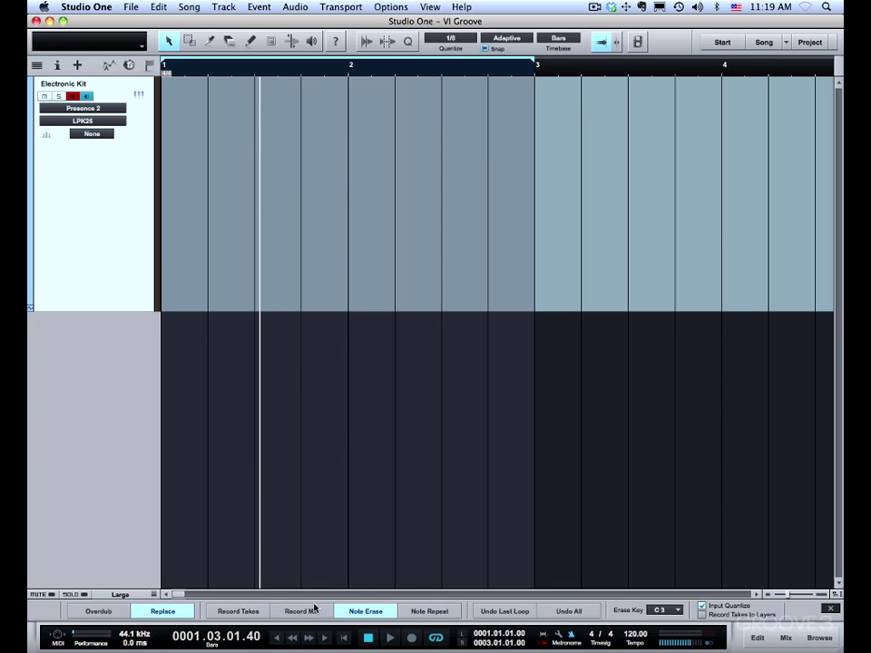
left_click(313, 612)
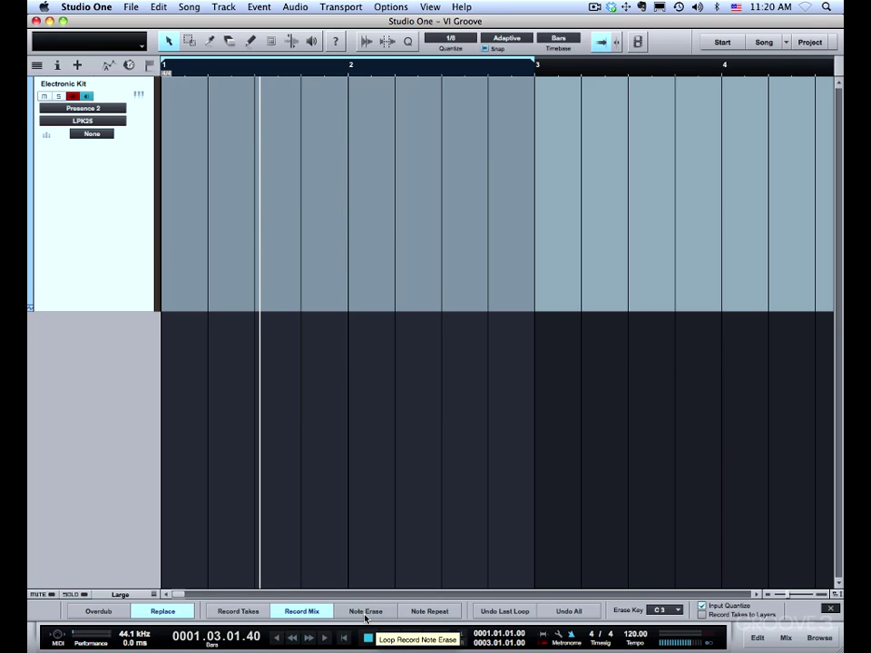
key("KP_Multiply")
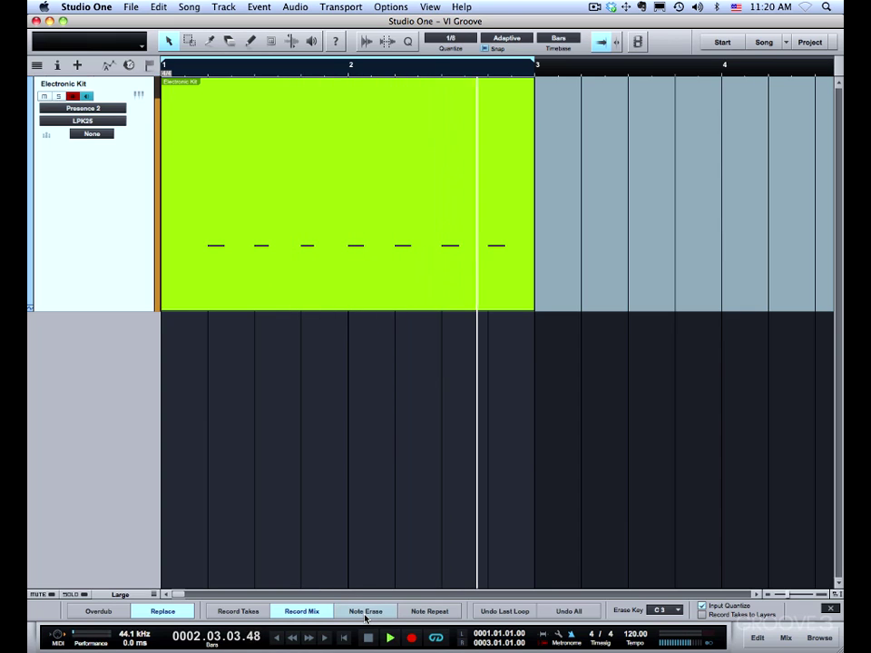
left_click(364, 611)
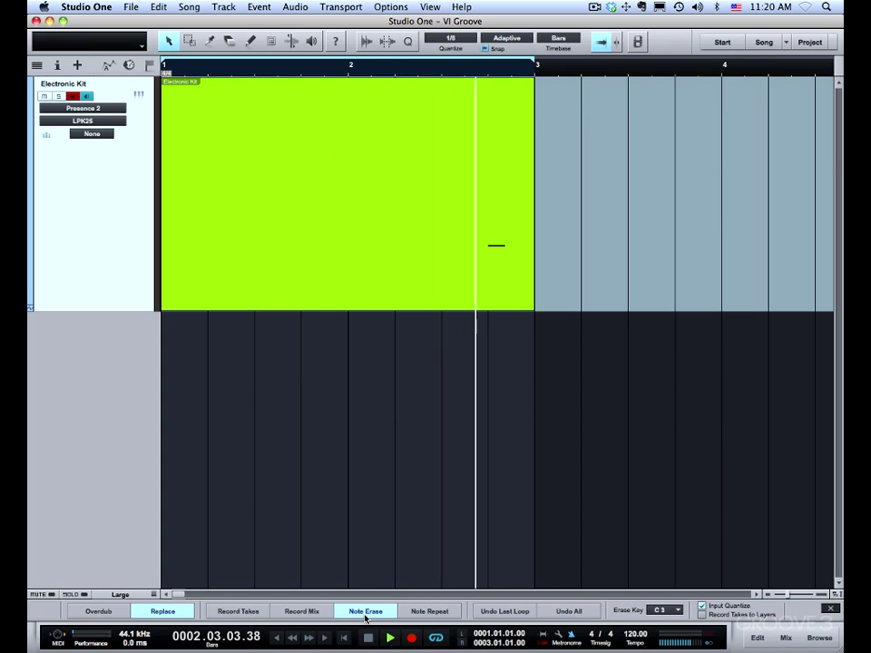
left_click(291, 613)
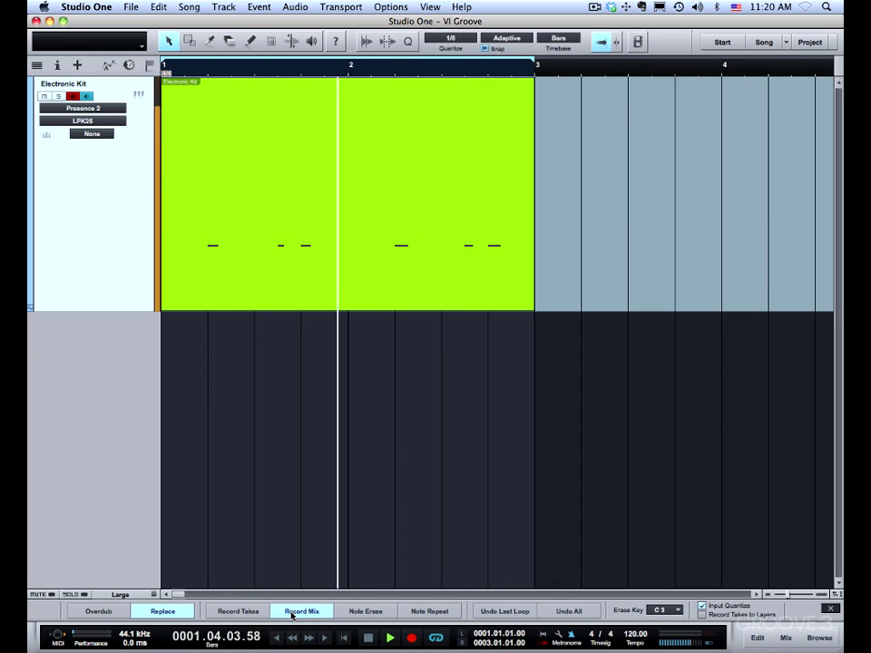
left_click(360, 615)
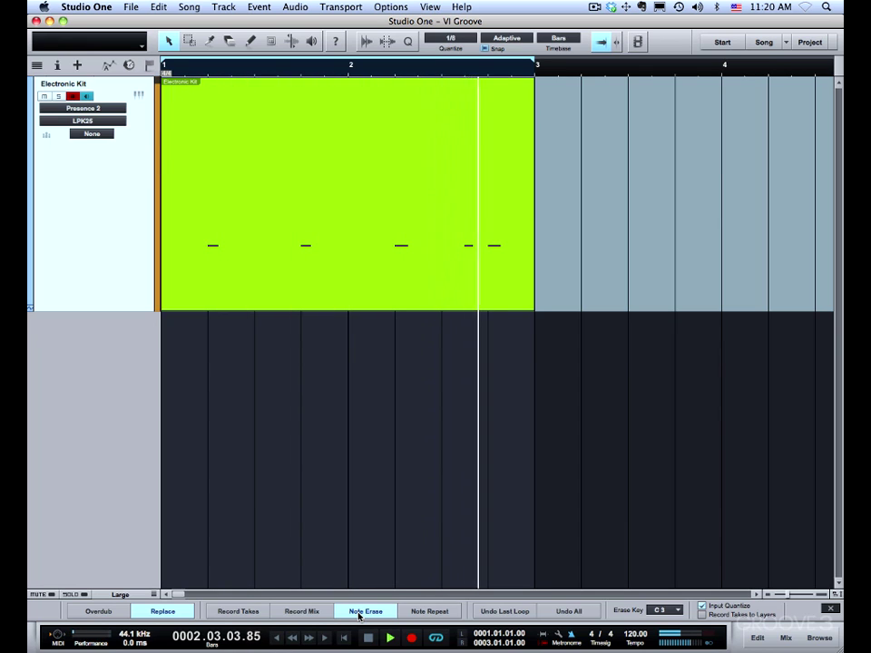
left_click(315, 612)
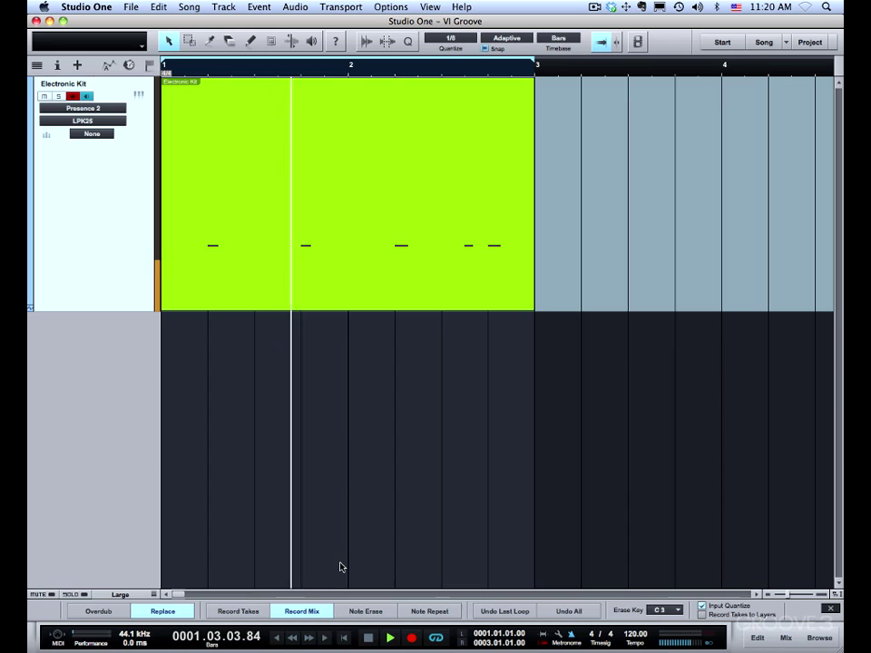
key("space")
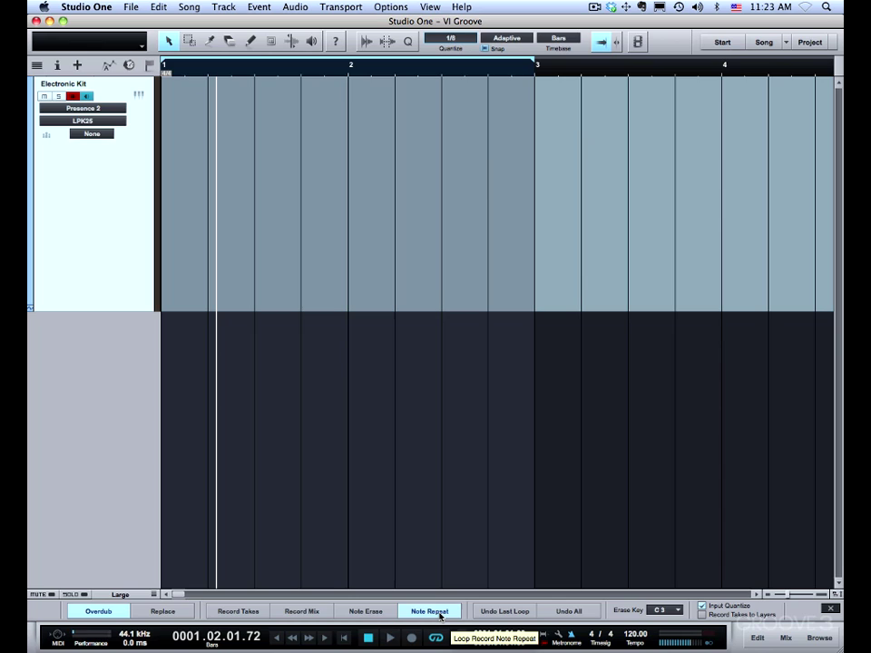
Set input quantize to 1/8 with 60% swing and return to the song start.
left_click(451, 39)
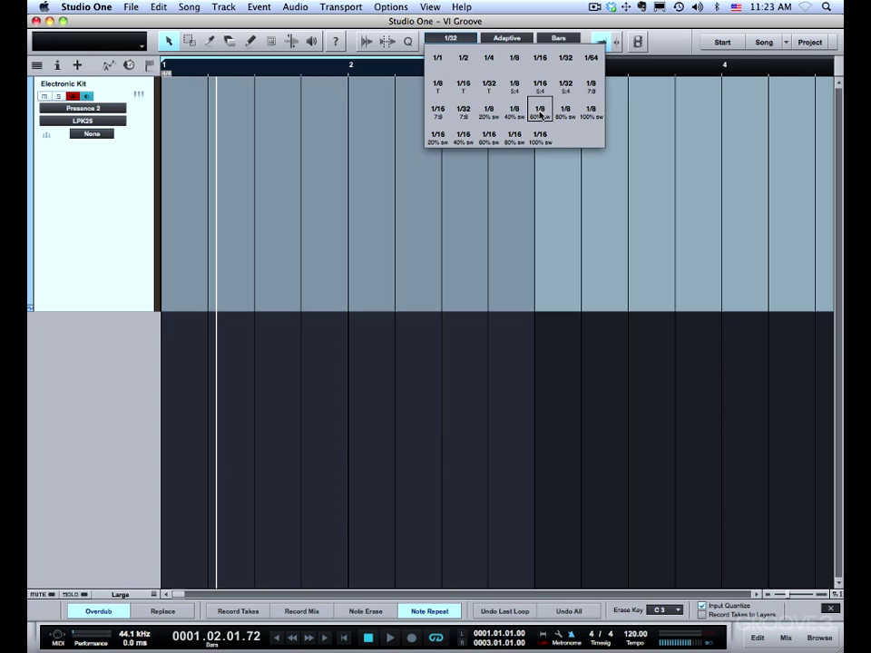
left_click(540, 112)
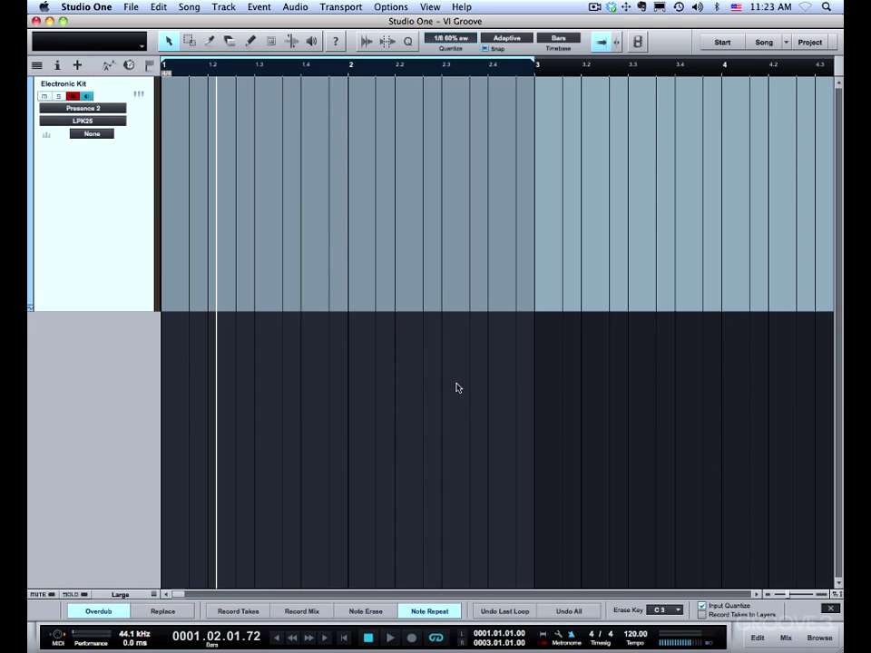
key("Home")
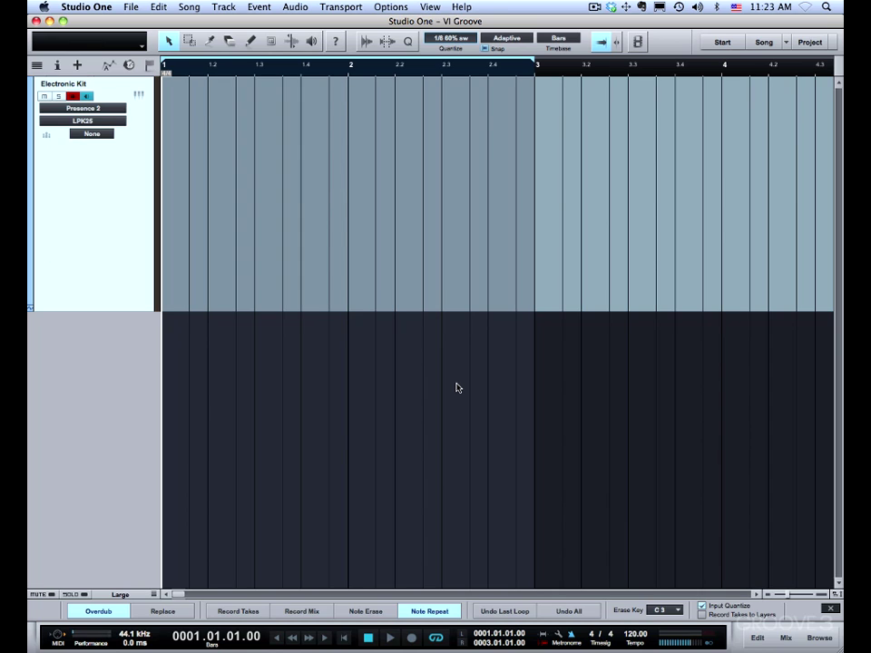
Record a swung note-repeat hi-hat pass, stop, and remove it with Undo Last Loop.
key("KP_Multiply")
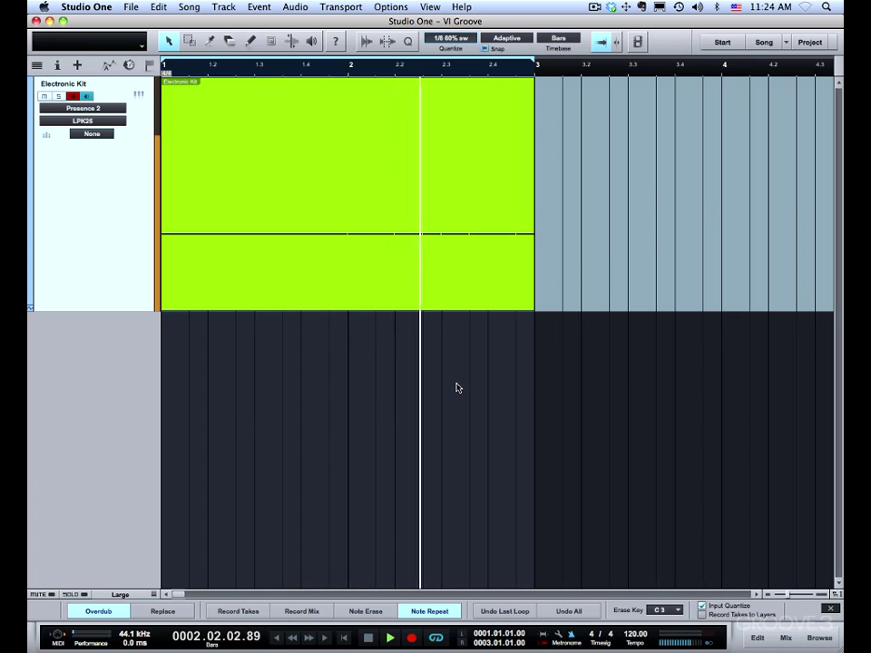
key("space")
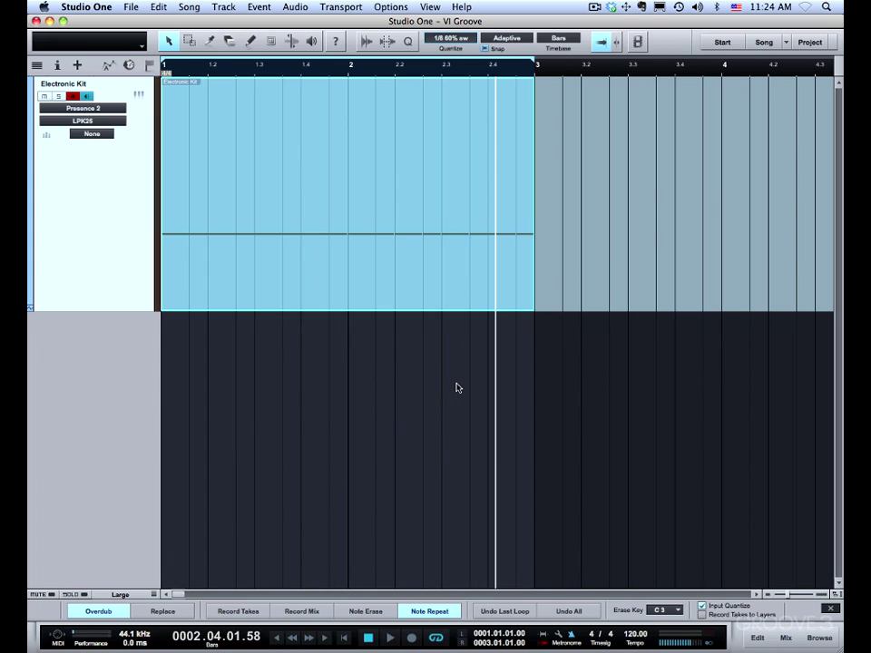
left_click(498, 613)
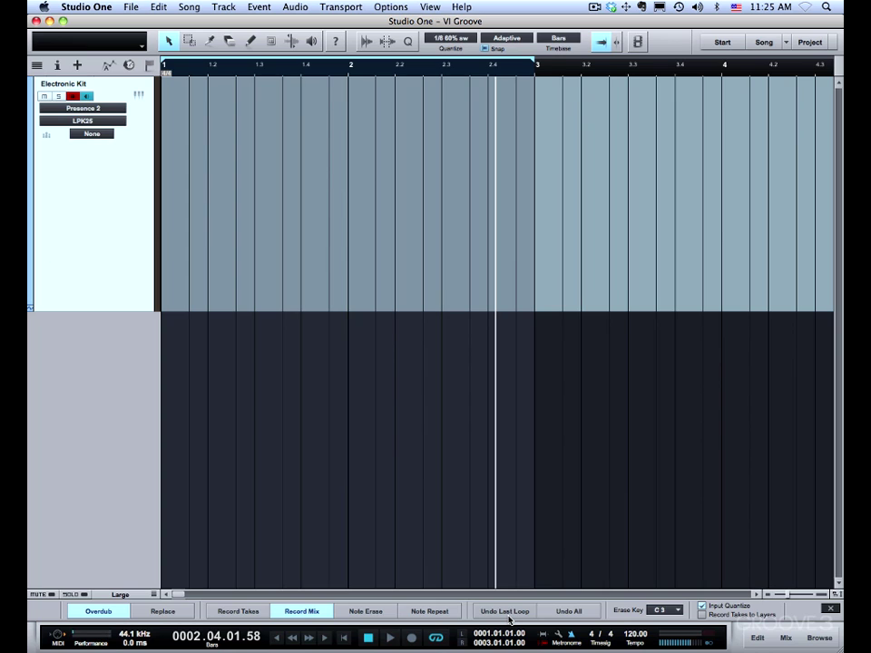
Loop-record hi-hat passes, undo the last two loop passes, then undo all of them.
key("KP_Multiply")
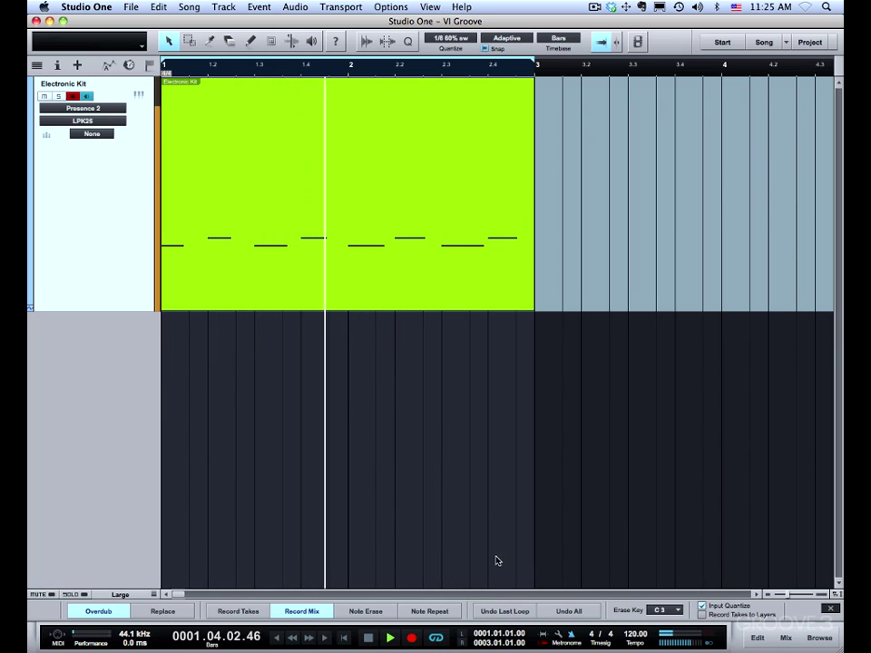
left_click(503, 613)
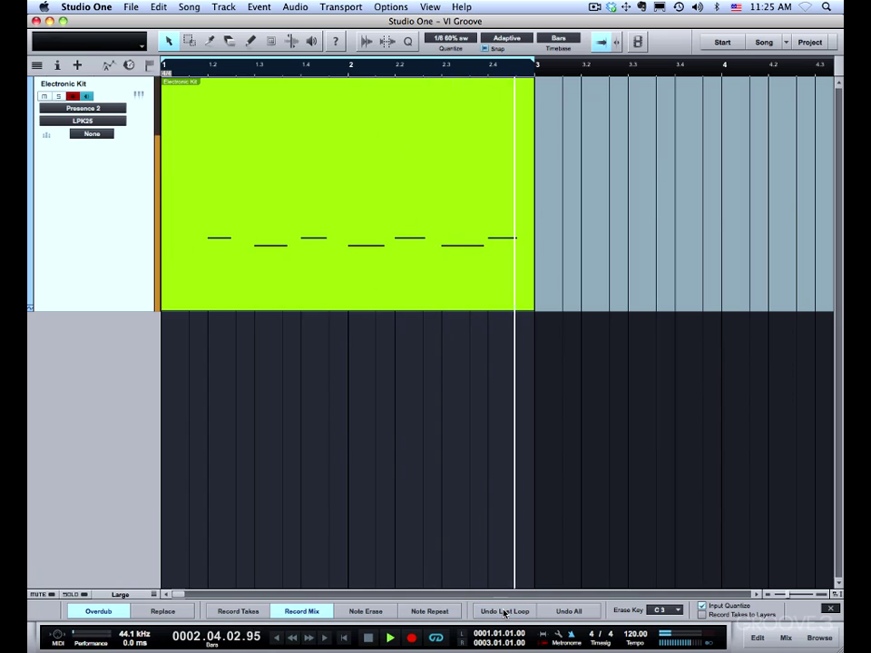
left_click(503, 612)
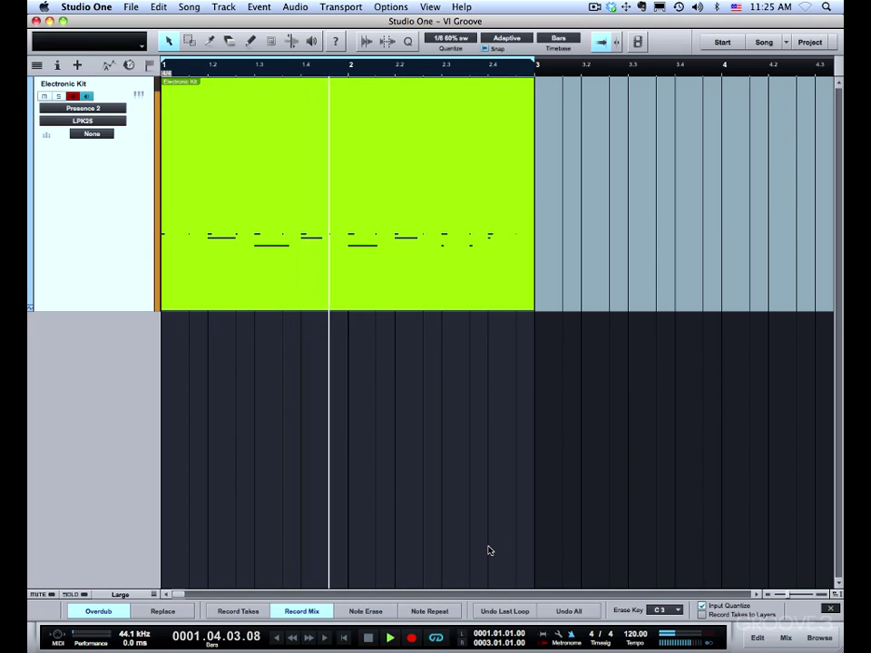
left_click(569, 611)
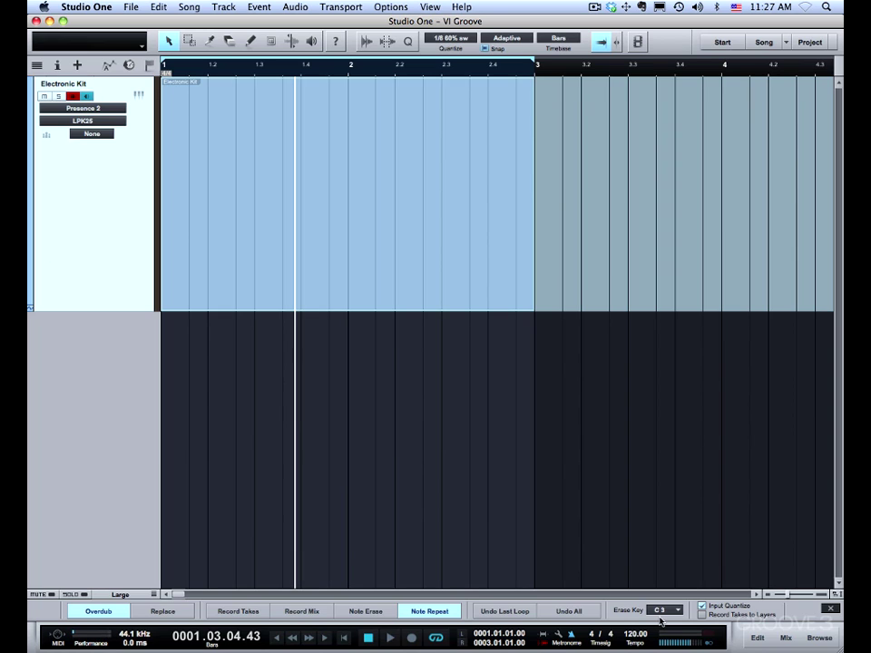
left_click(57, 640)
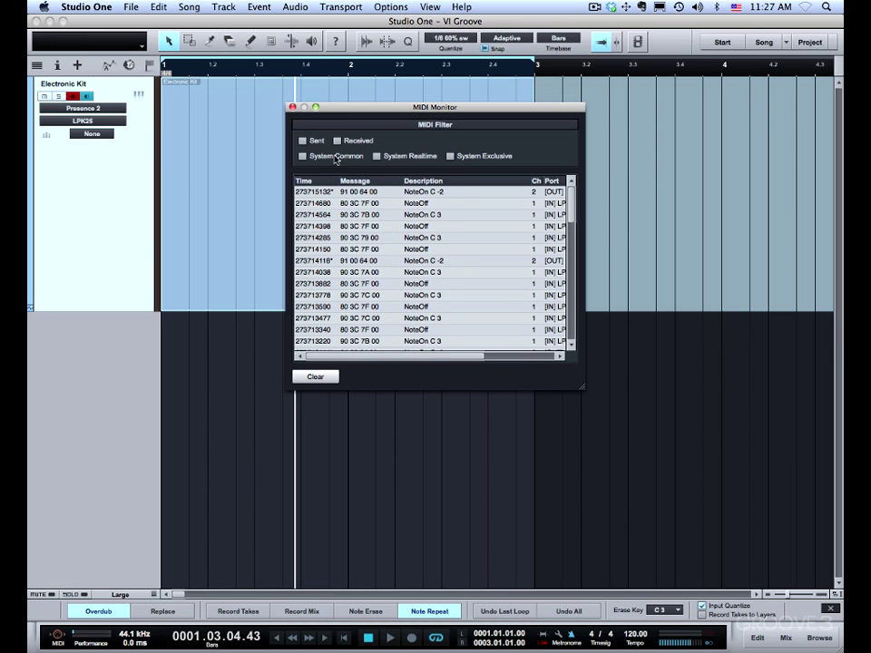
left_click(292, 107)
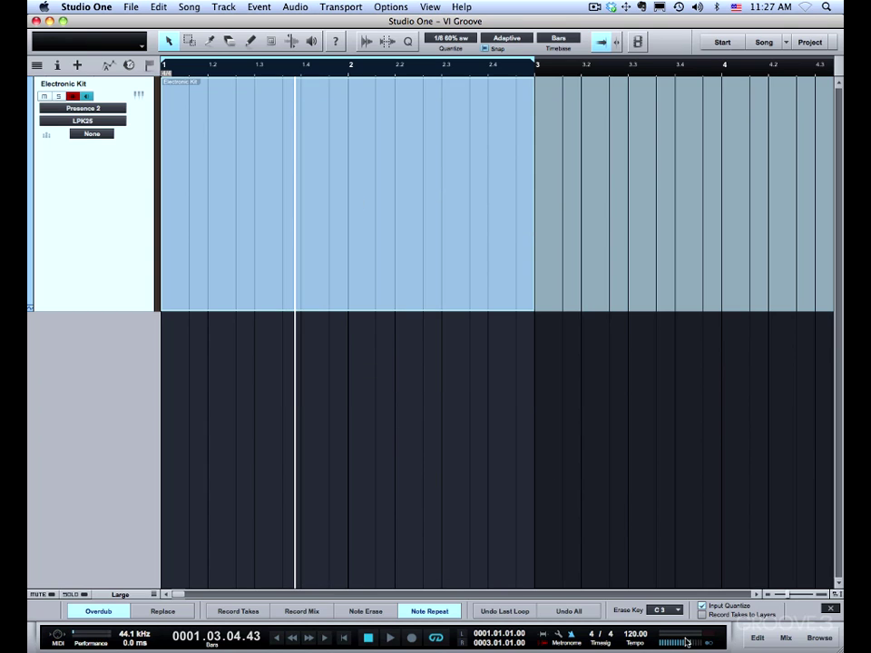
left_click(669, 610)
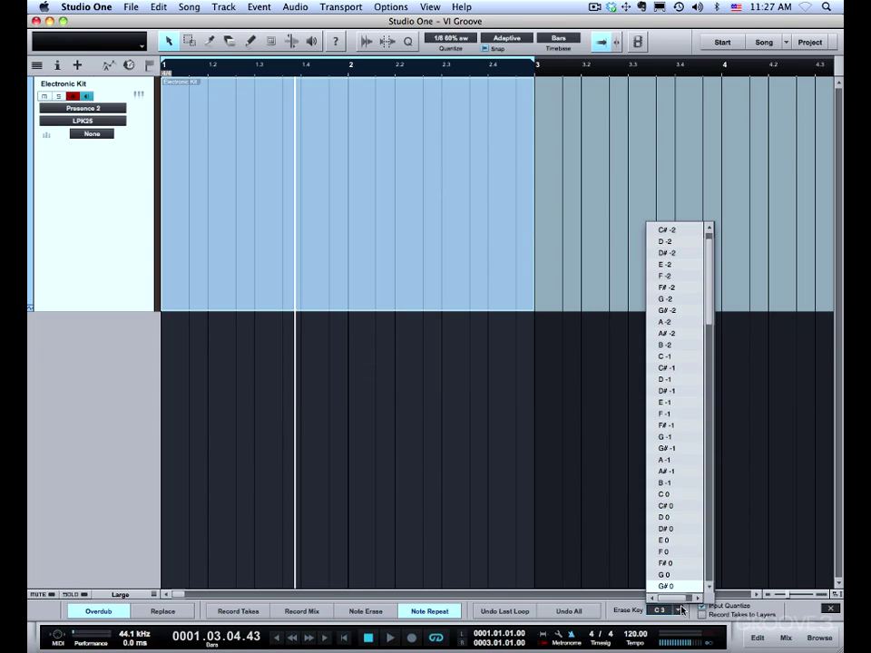
left_click(579, 548)
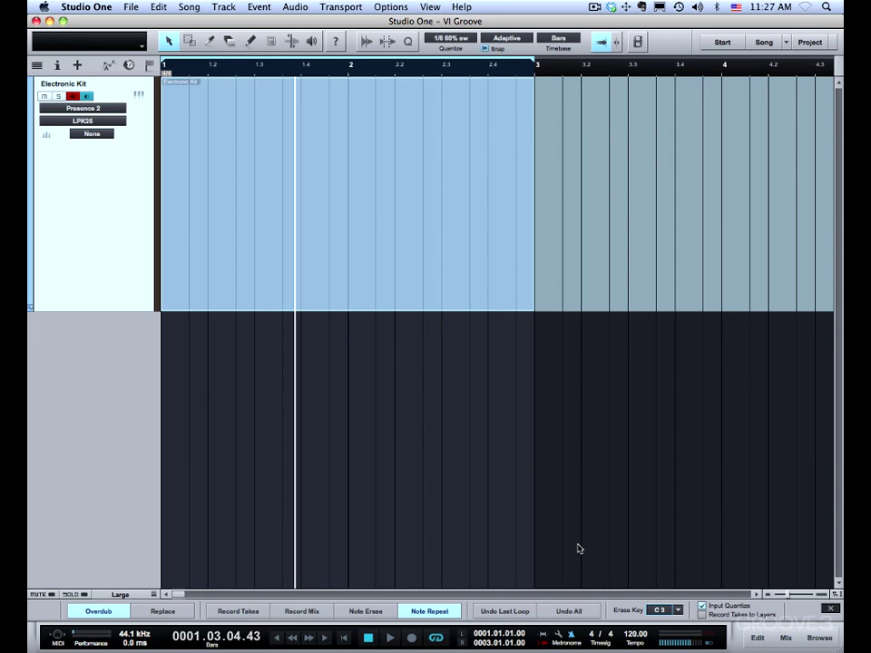
Switch to Record Mix and loop-record a new drum pattern with count-in, then stop.
left_click(313, 612)
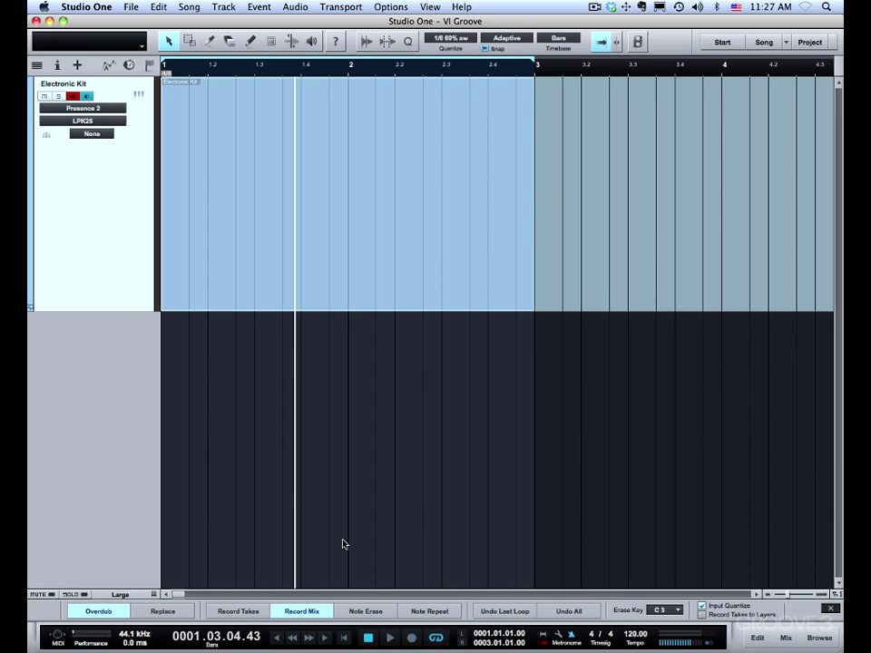
key("KP_Multiply")
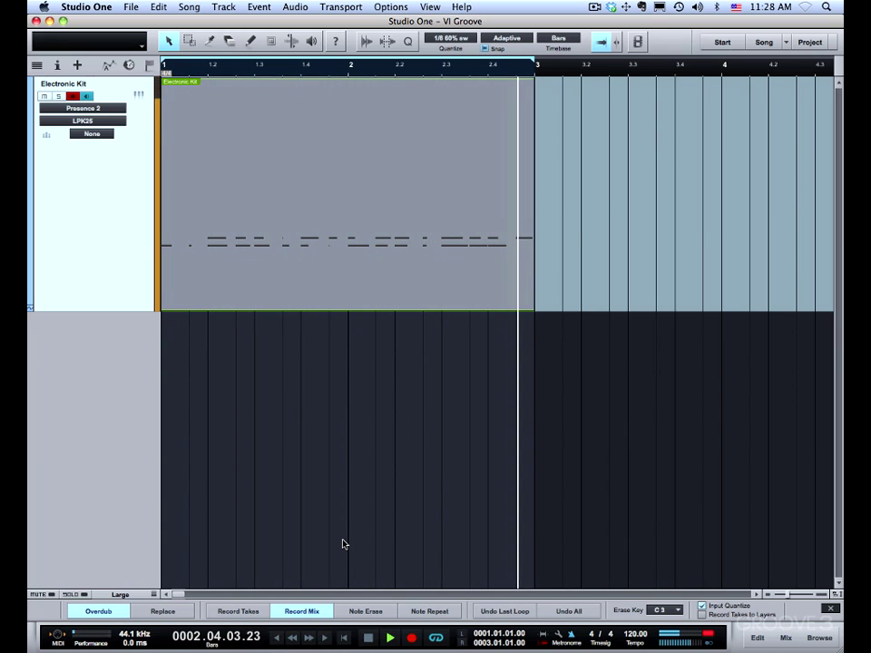
key("space")
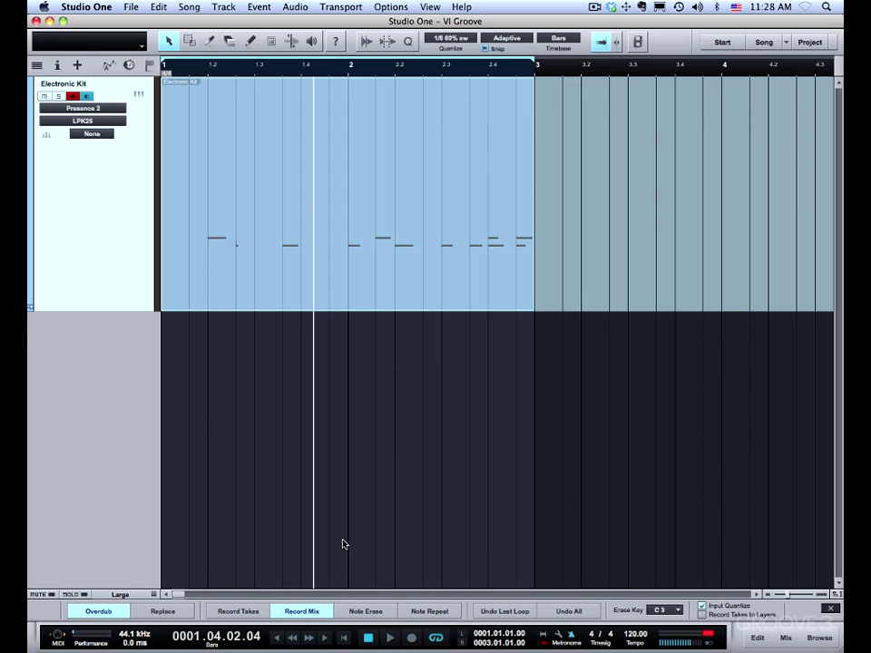